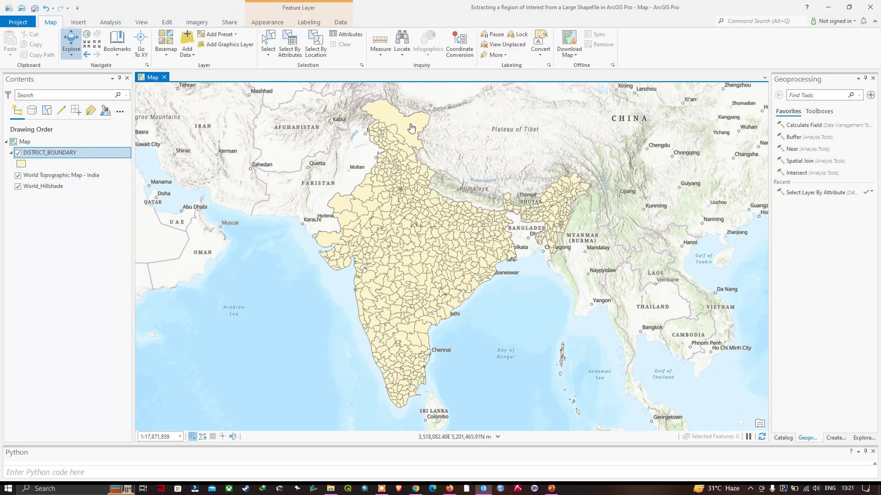
- Open the DISTRICT_BOUNDARY layer's attribute table from its Contents pane context menu
scroll(452, 285, "up", 3)
scroll(452, 285, "down", 3)
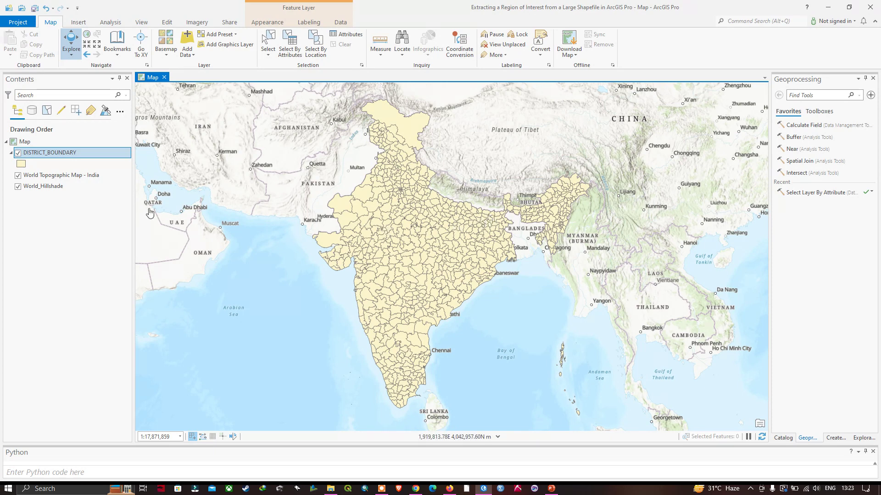
right_click(59, 156)
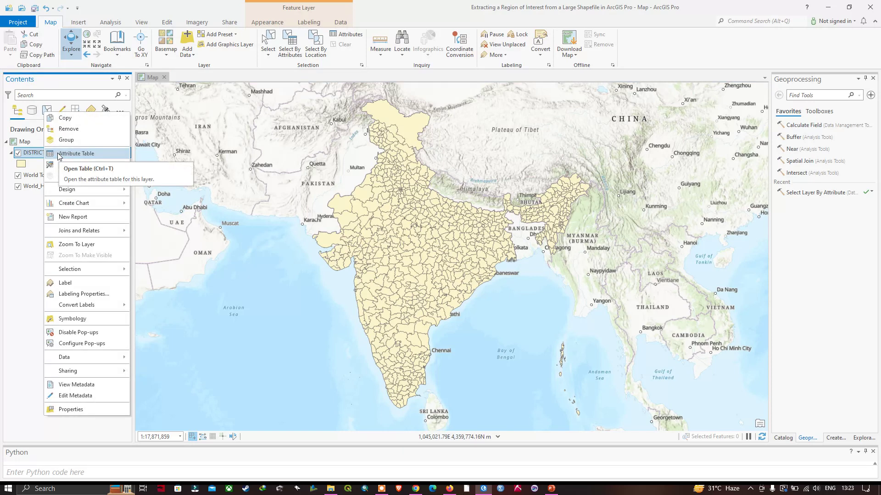
left_click(69, 154)
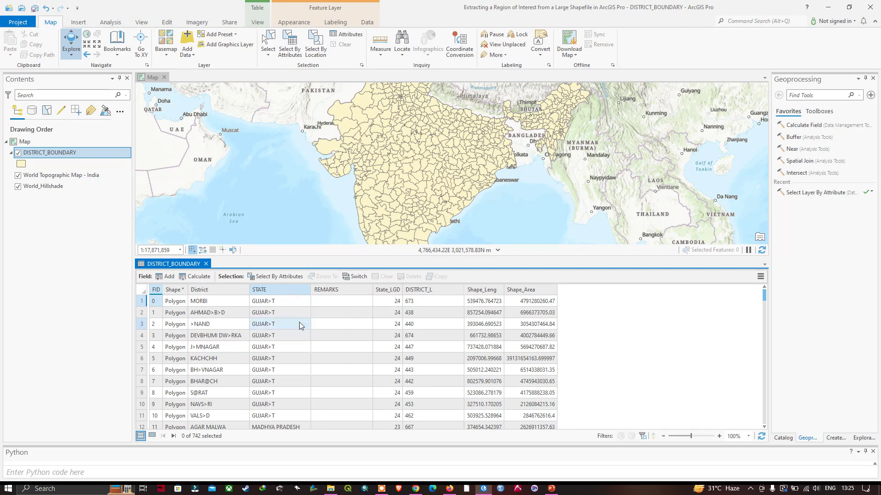
- Launch Select By Attributes with New selection as the type and add a new clause
left_click(285, 277)
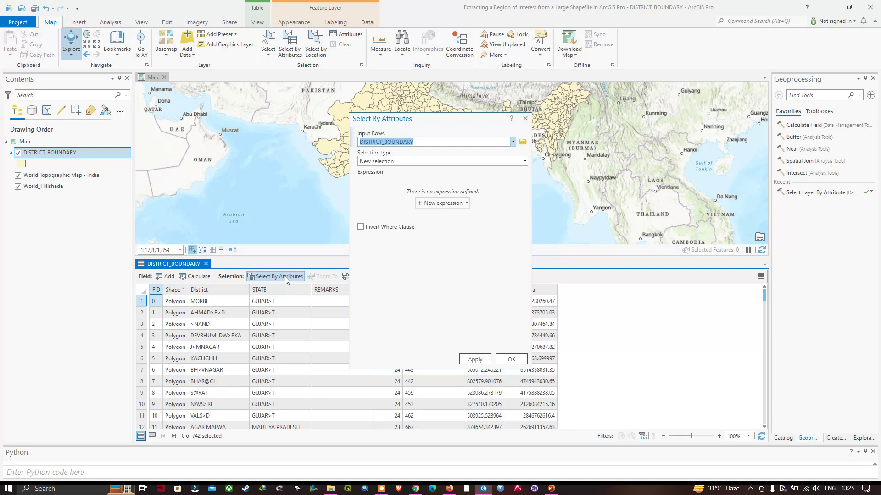
left_click_drag(440, 126, 437, 150)
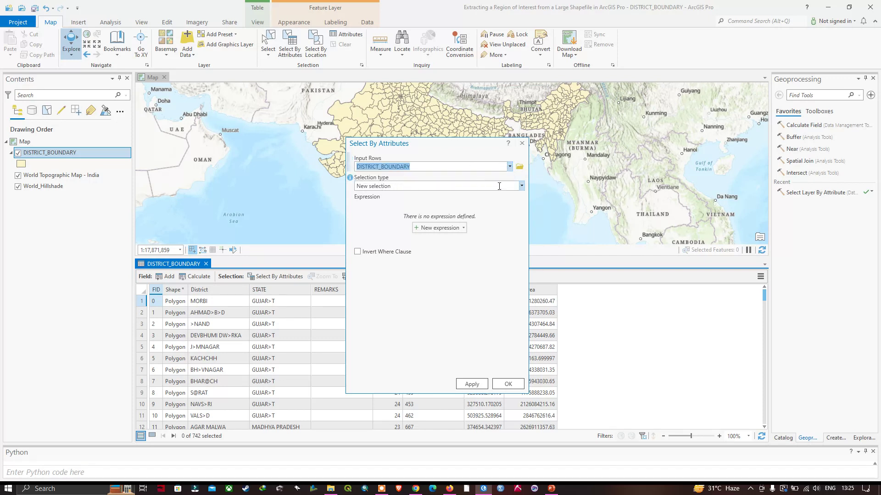
left_click(522, 187)
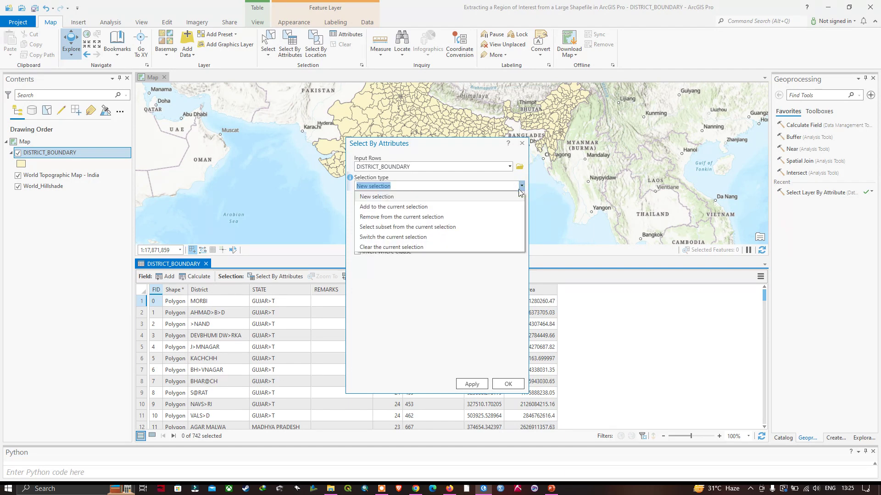
left_click(383, 202)
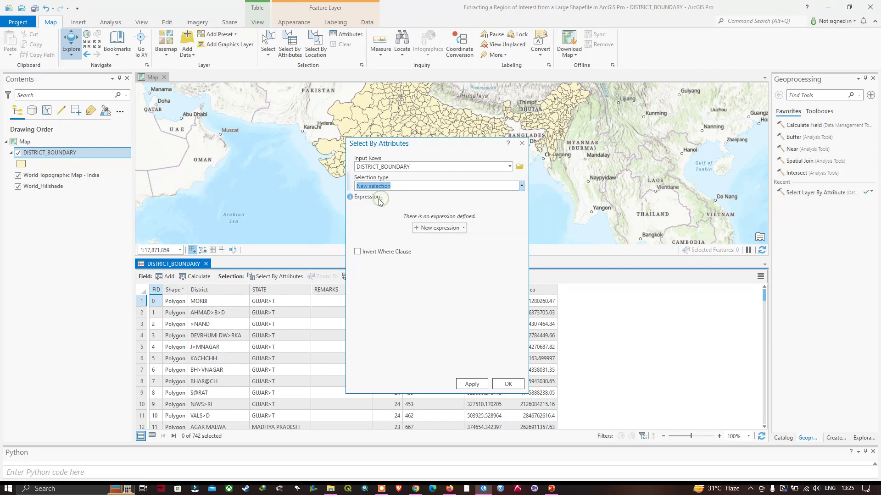
left_click(446, 230)
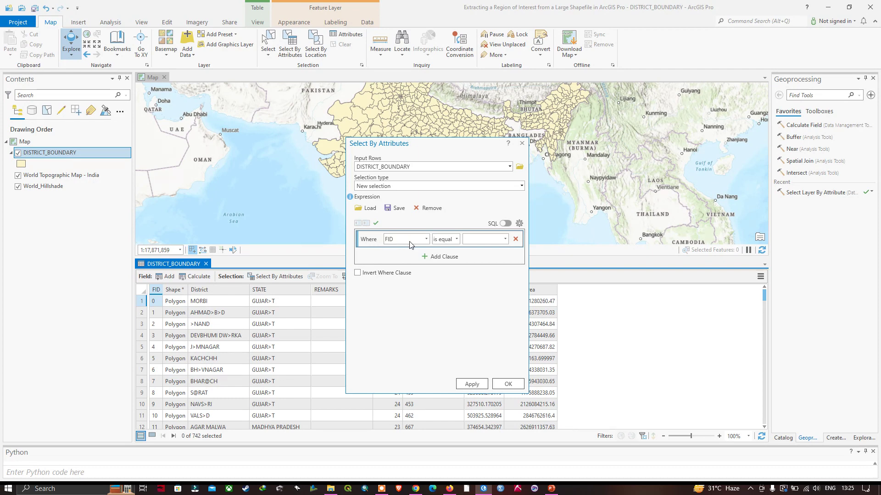
- Build the clause STATE is equal WEST BENGAL and apply it, selecting 23 districts
left_click(425, 239)
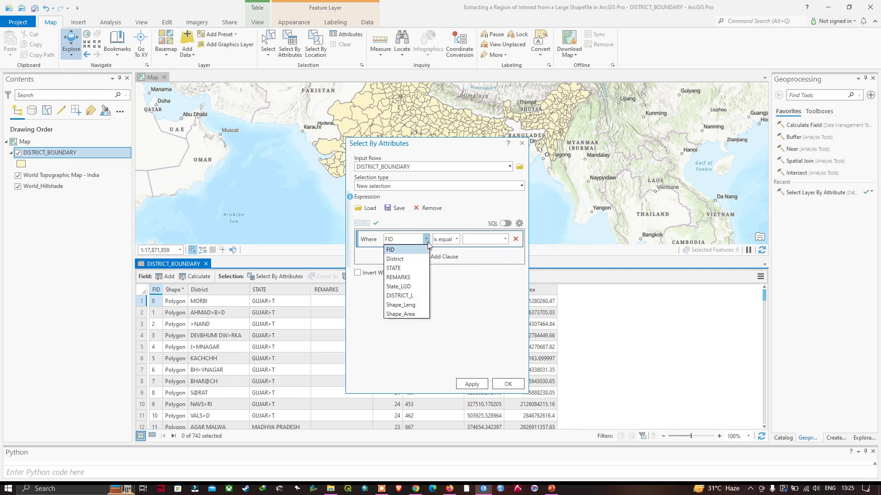
left_click(399, 268)
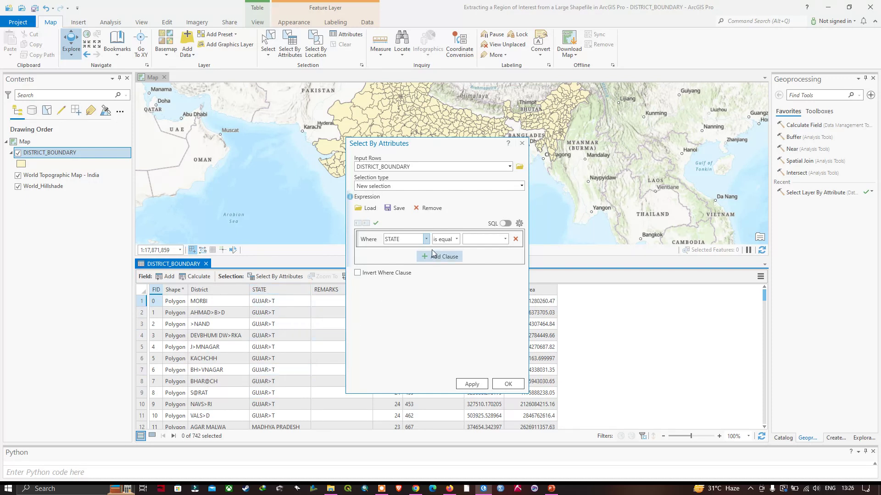
left_click(475, 238)
left_click(505, 239)
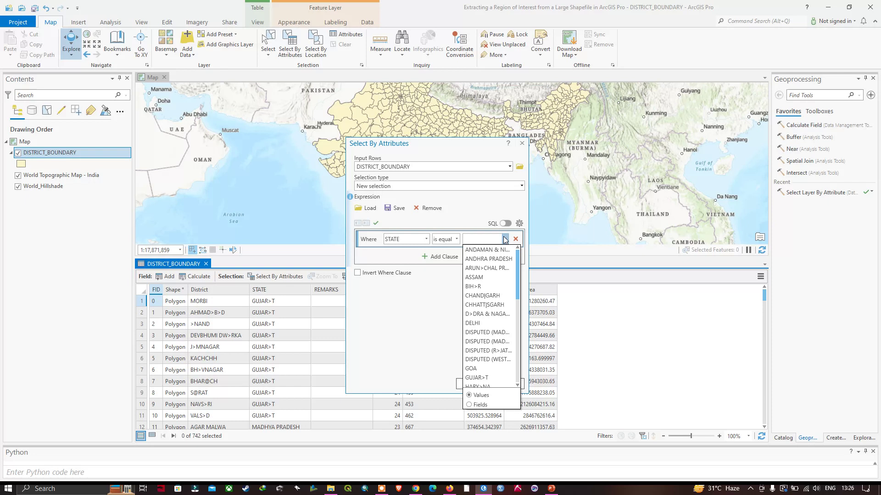
scroll(502, 297, "down", 6)
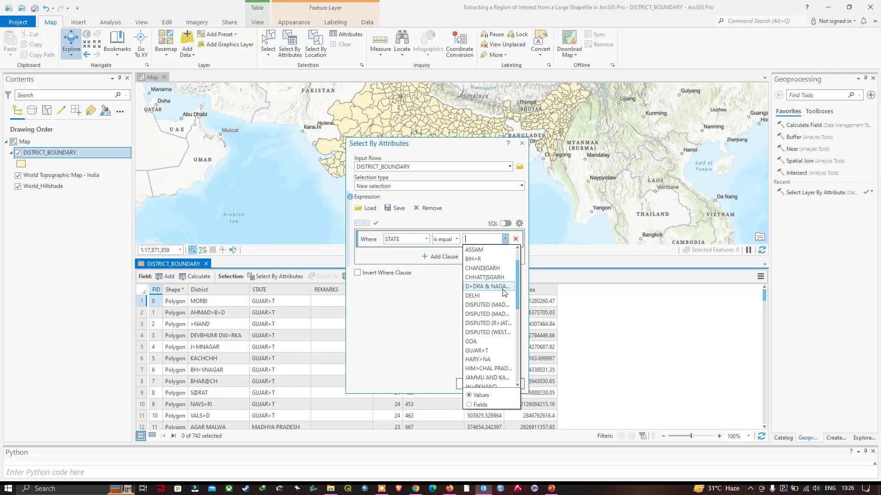
scroll(502, 299, "down", 3)
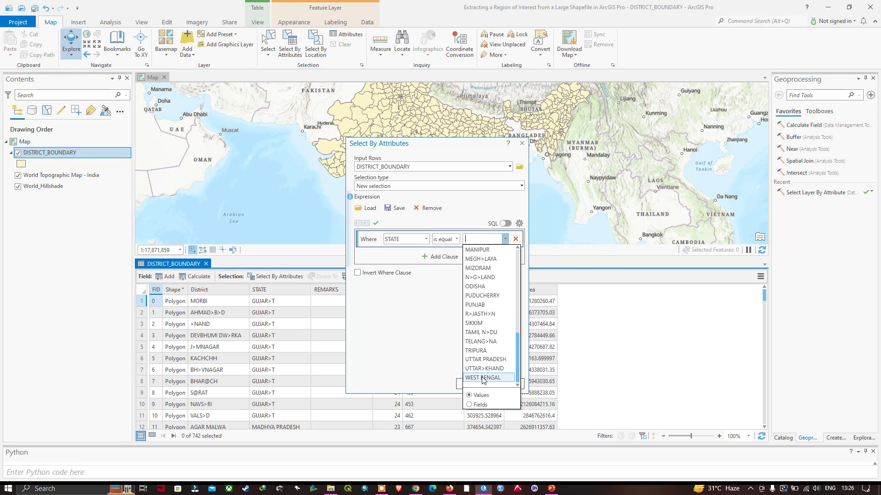
left_click(487, 378)
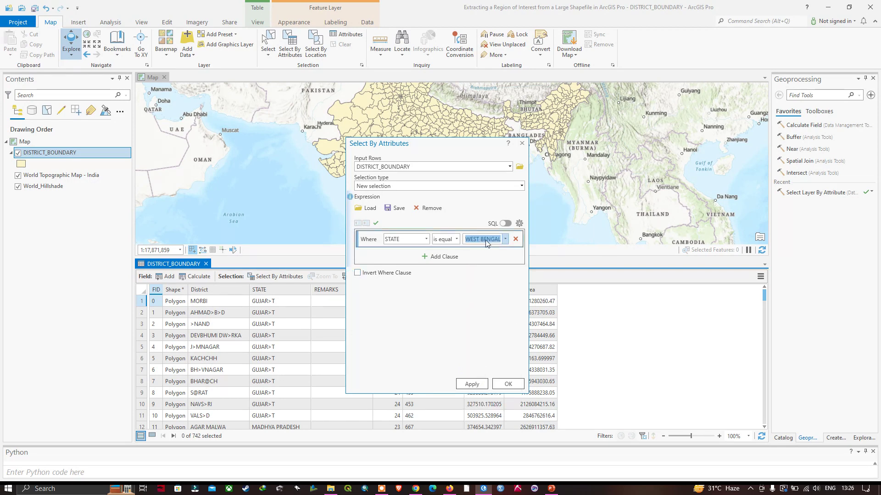
left_click(433, 320)
left_click(472, 383)
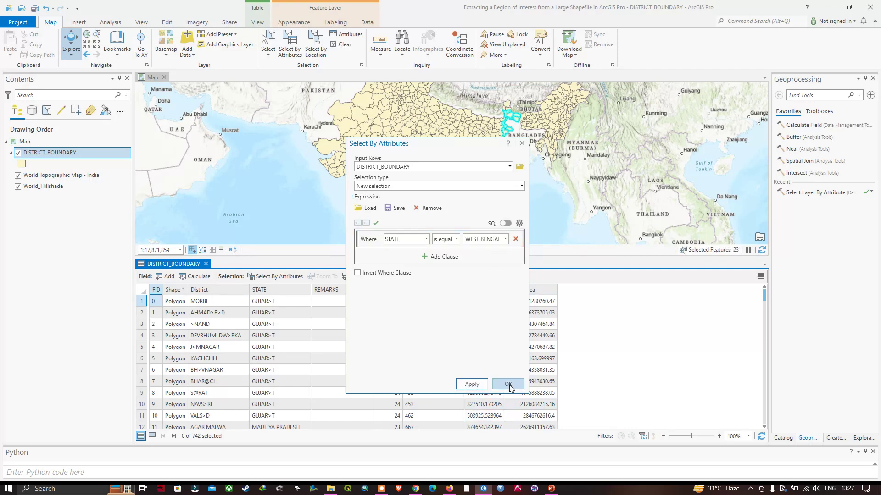
- Close Select By Attributes and zoom in on the selected West Bengal districts
left_click(509, 385)
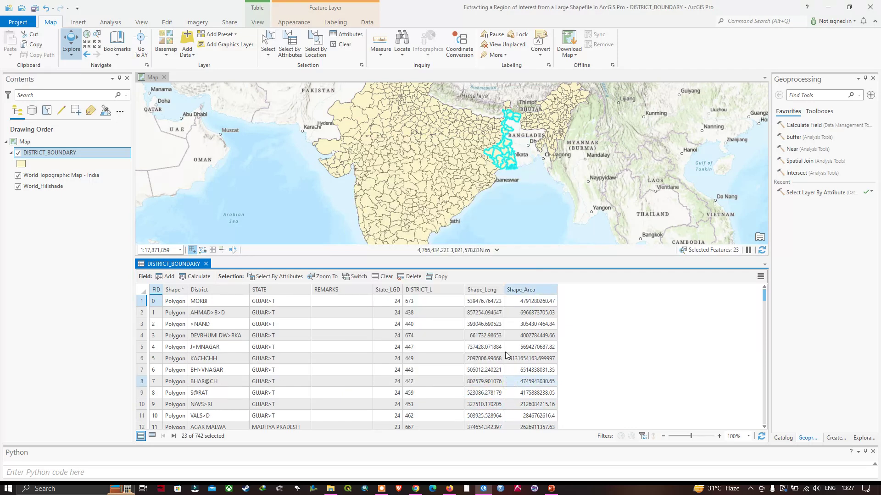
scroll(510, 143, "up", 1)
scroll(507, 107, "up", 1)
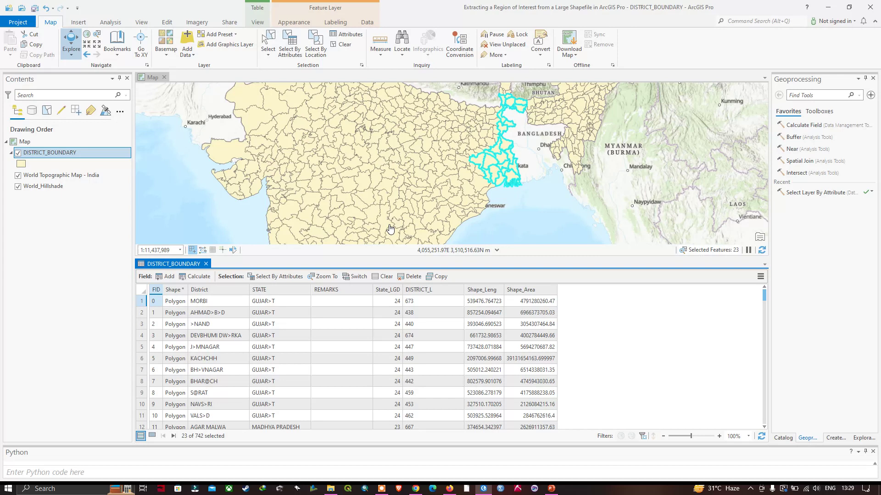
- Start Data > Export Features for the selected DISTRICT_BOUNDARY features
right_click(54, 154)
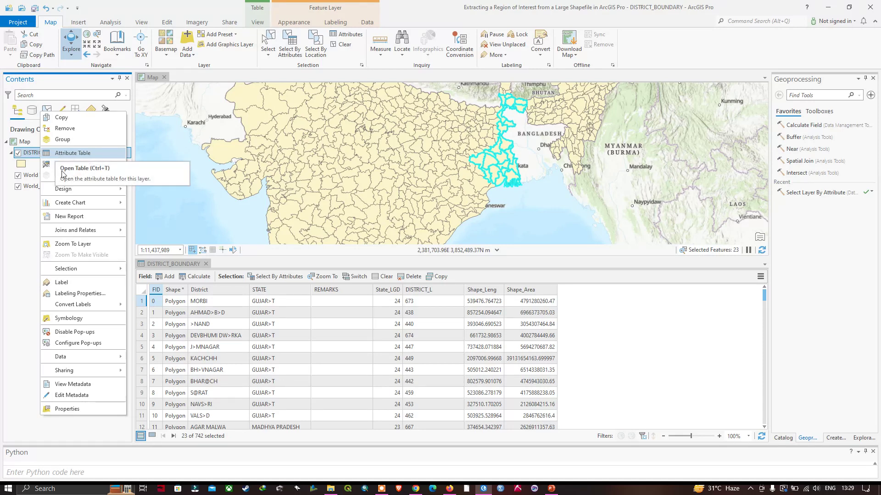
mouse_move(101, 357)
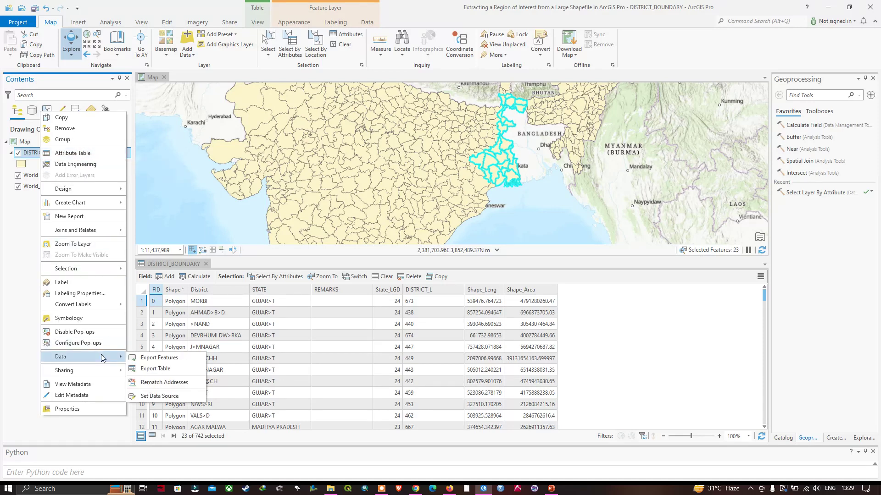
left_click(156, 358)
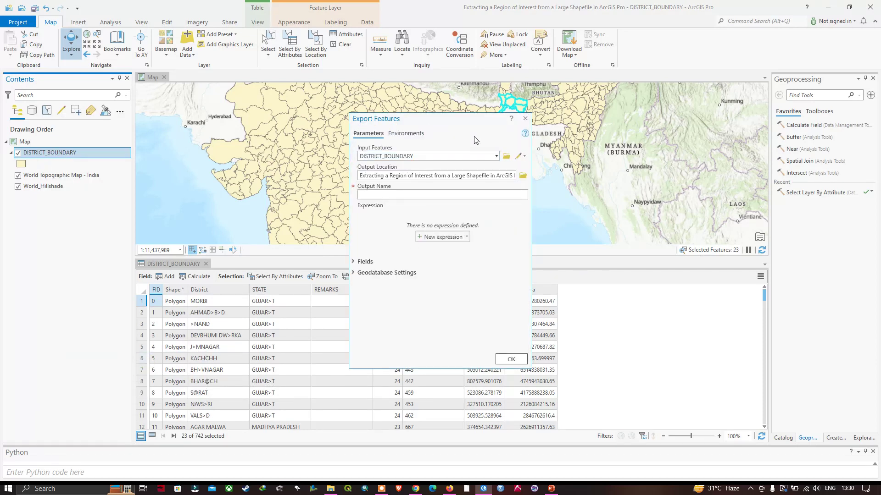
- Export the selection to the shapefile folder as West_bengal_district_boundary.shp
left_click(523, 177)
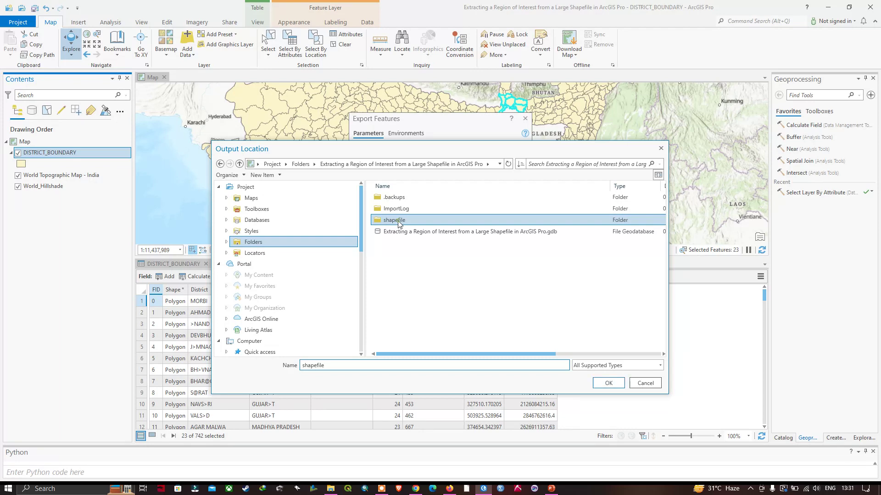
left_click(398, 222)
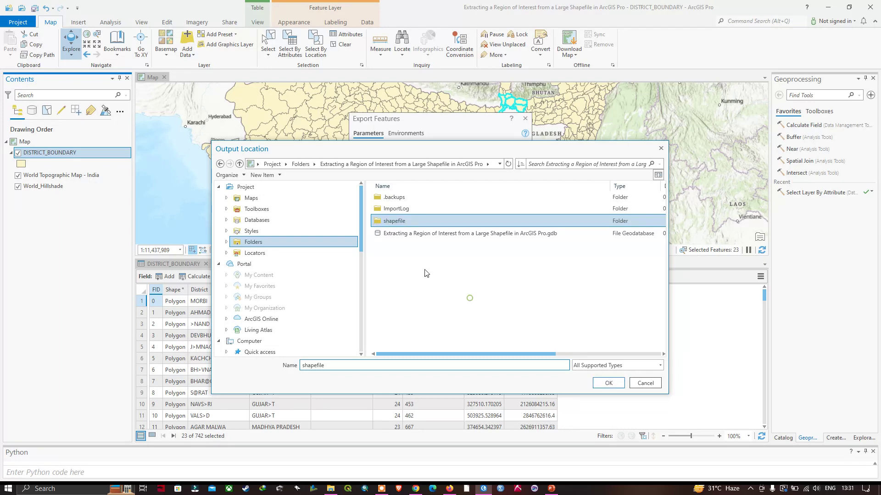
left_click(608, 384)
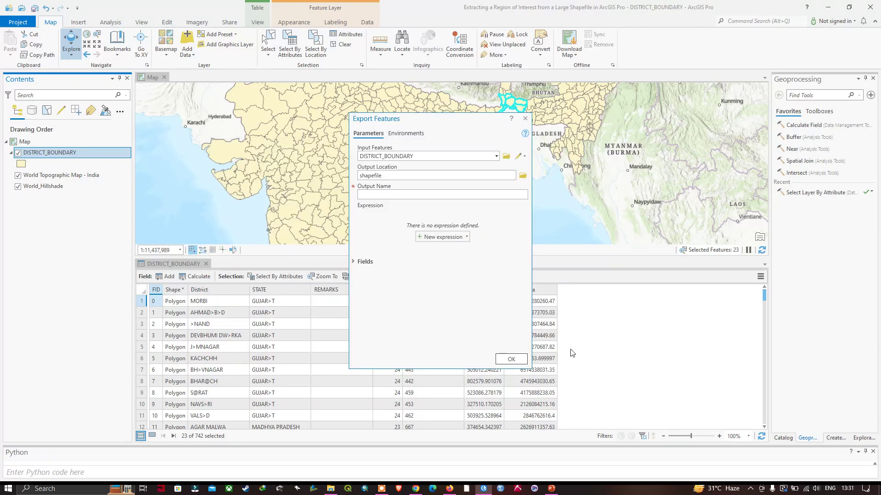
left_click(369, 196)
type("West_bengal_district_boundary.shp")
left_click(510, 359)
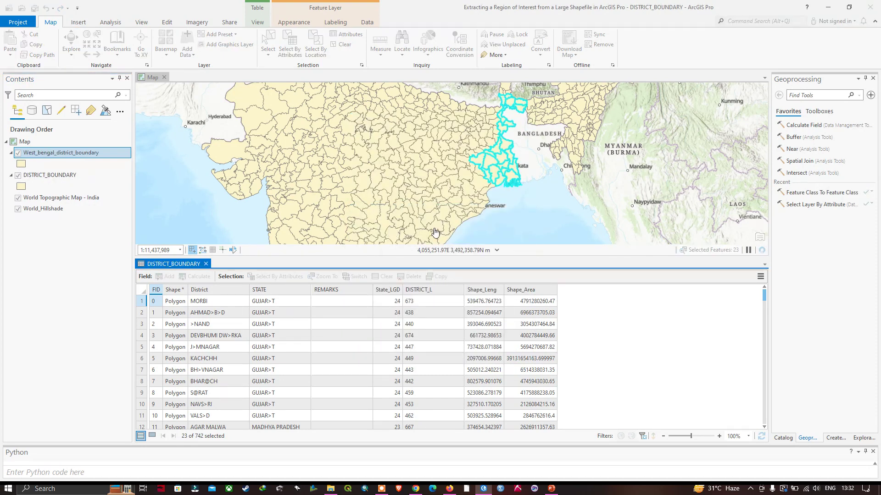
- Close the attribute table, hide DISTRICT_BOUNDARY while zooming around West Bengal, then show it again
left_click(206, 264)
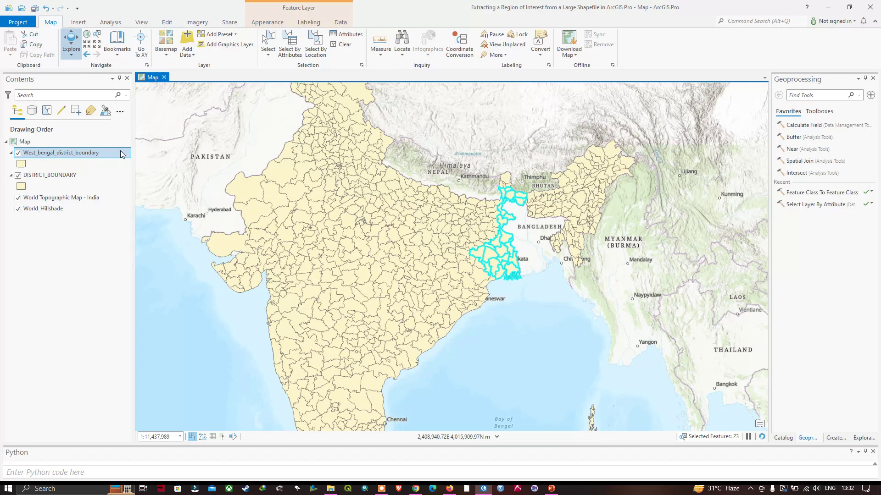
left_click(18, 176)
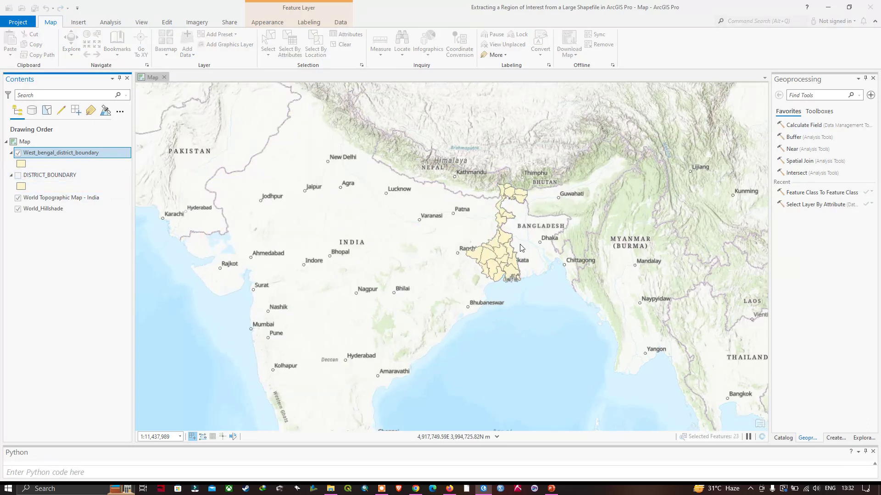
scroll(521, 248, "up", 4)
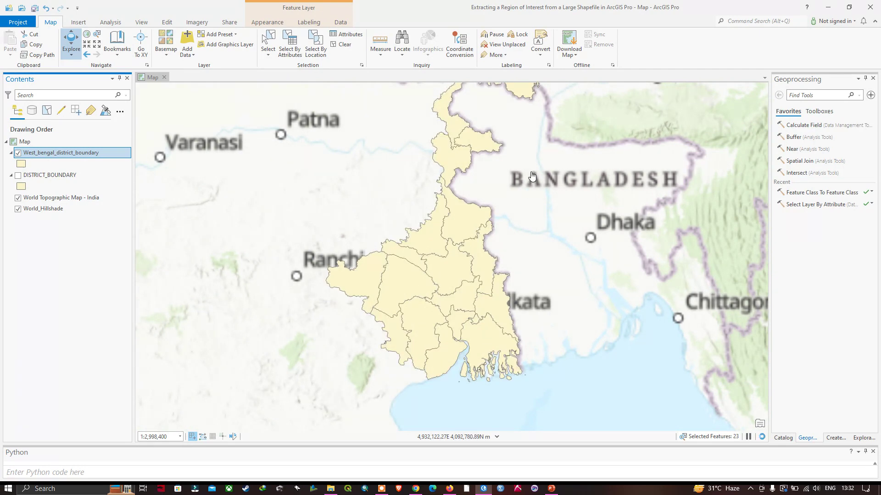
left_click_drag(559, 141, 563, 188)
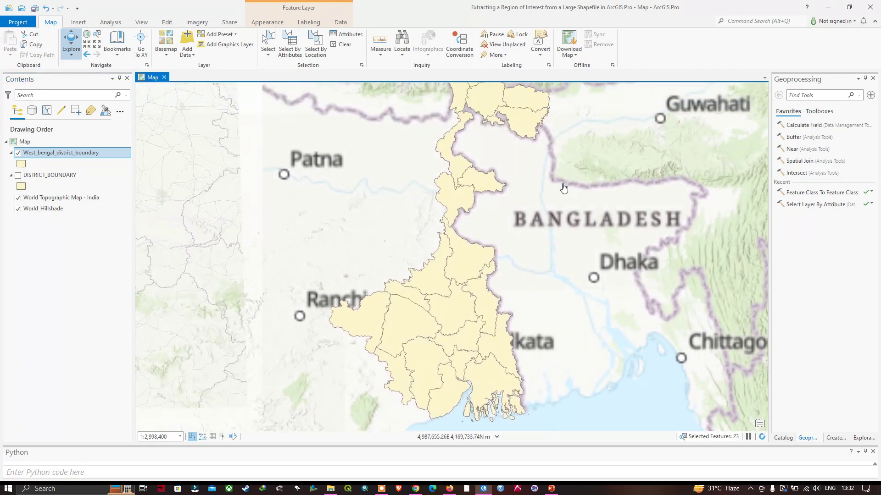
scroll(564, 188, "down", 2)
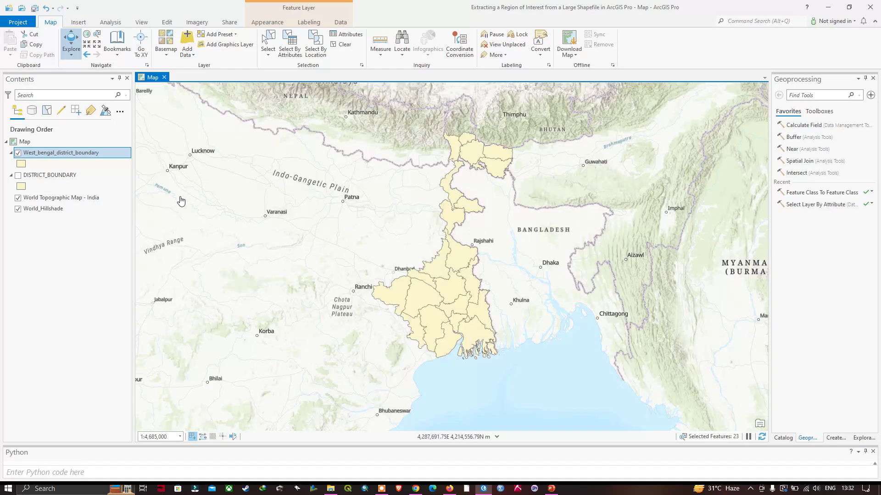
left_click(18, 175)
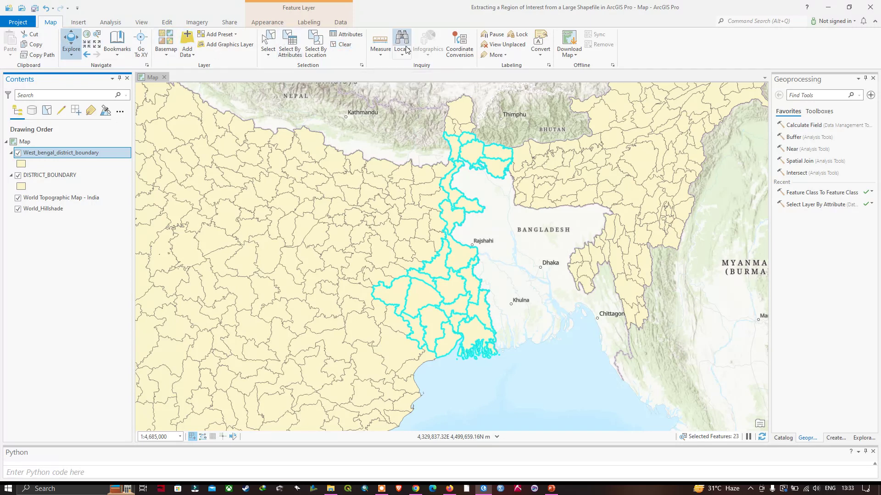
- Clear the selected districts and hide the DISTRICT_BOUNDARY layer
left_click(341, 44)
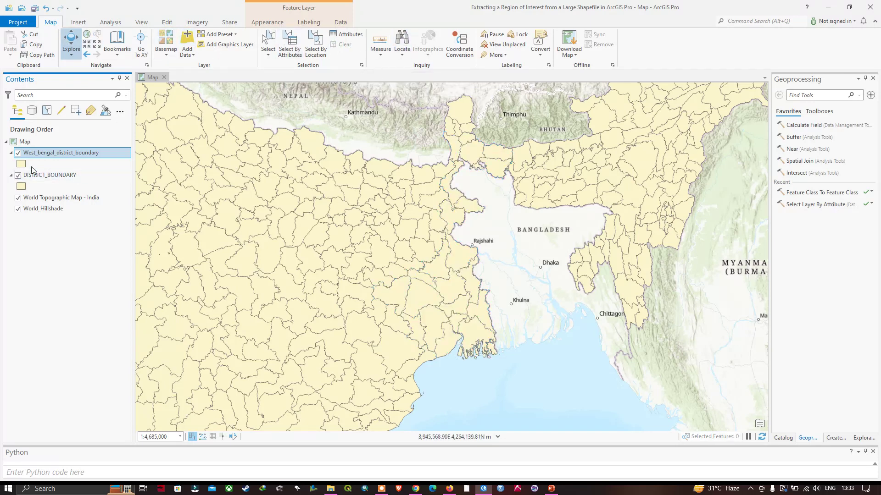
left_click(18, 175)
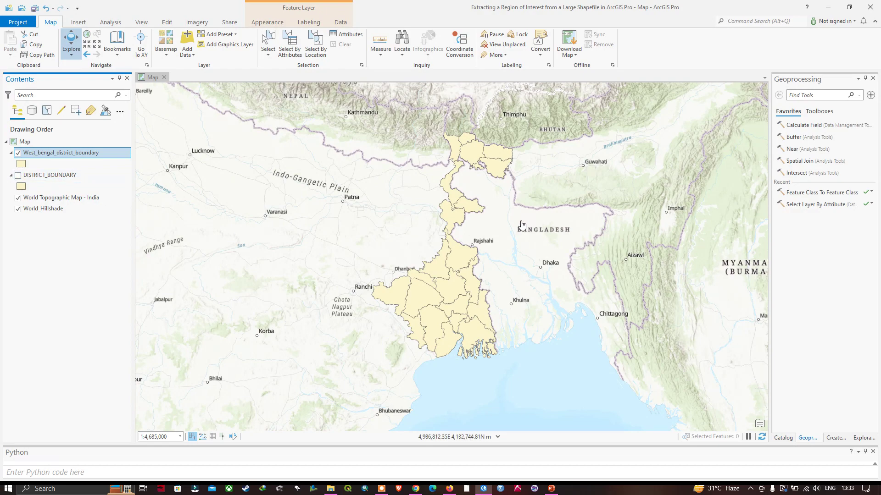
scroll(522, 219, "down", 2)
scroll(487, 351, "up", 2)
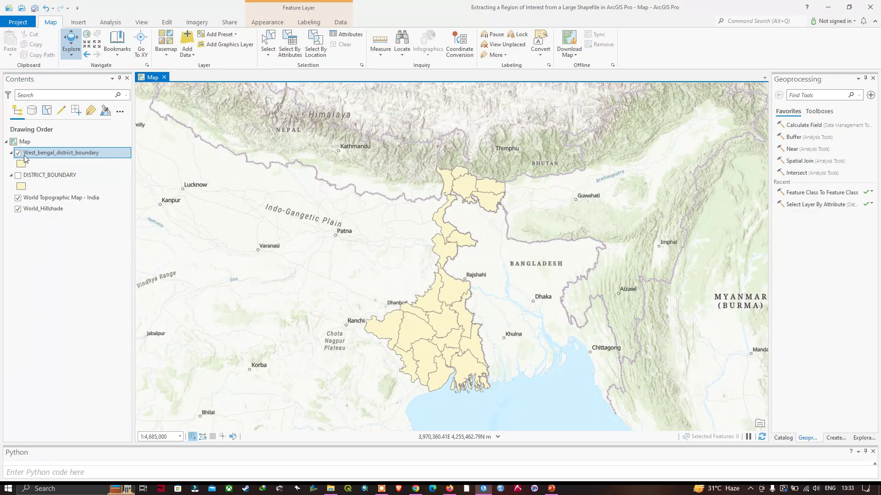
- Toggle DISTRICT_BOUNDARY on and off to compare, leaving it hidden
left_click(18, 175)
left_click(18, 175)
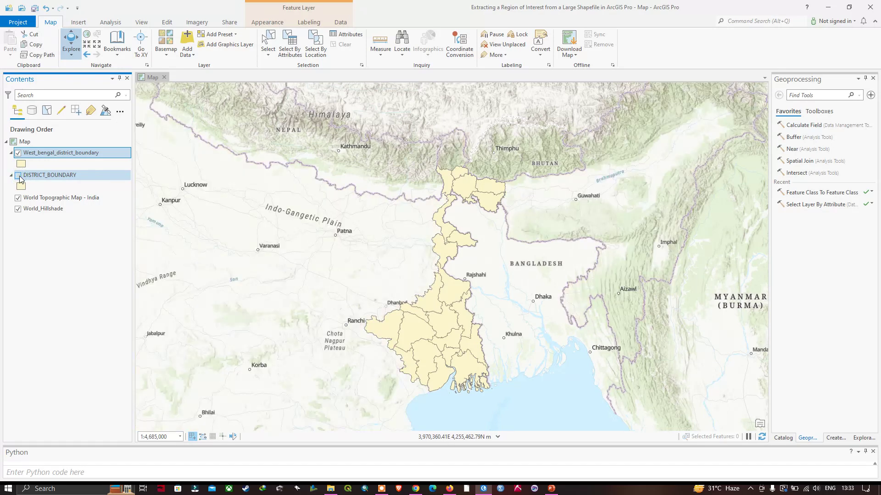
left_click(18, 175)
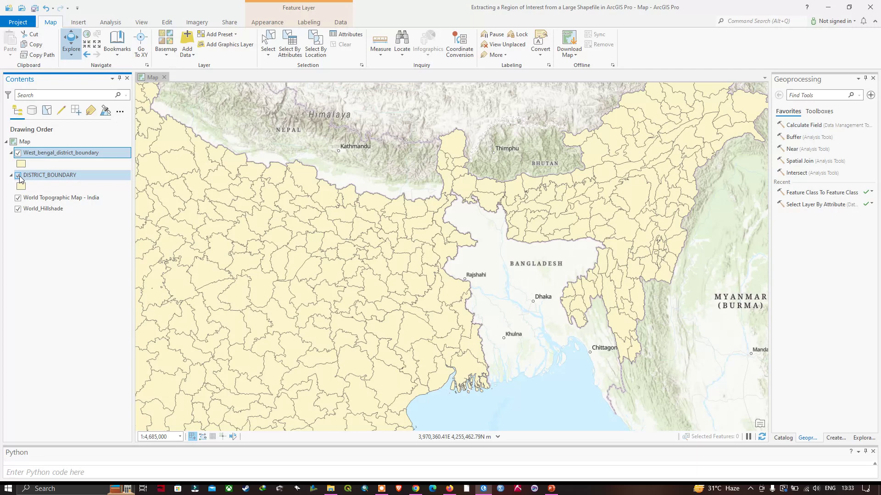
left_click(18, 175)
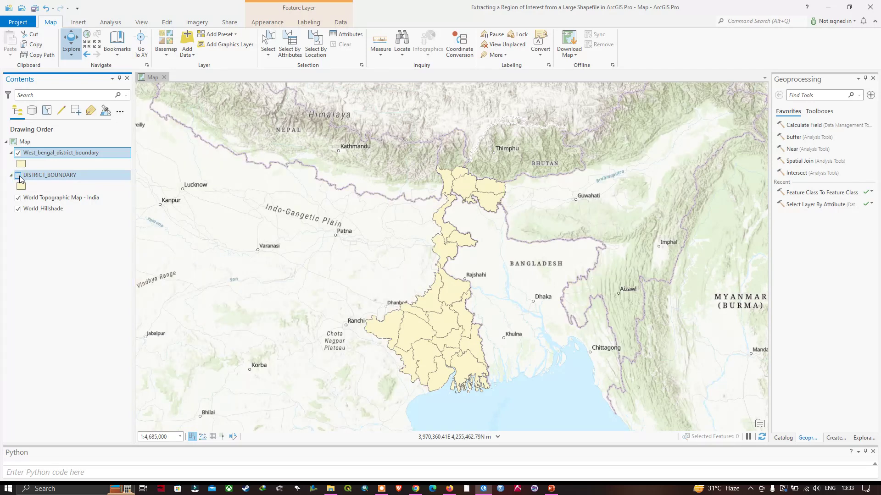
left_click(18, 175)
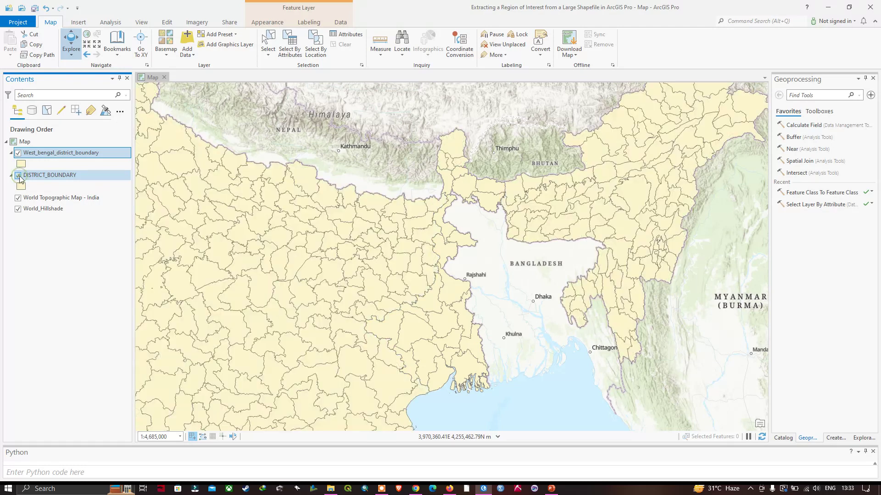
left_click(19, 176)
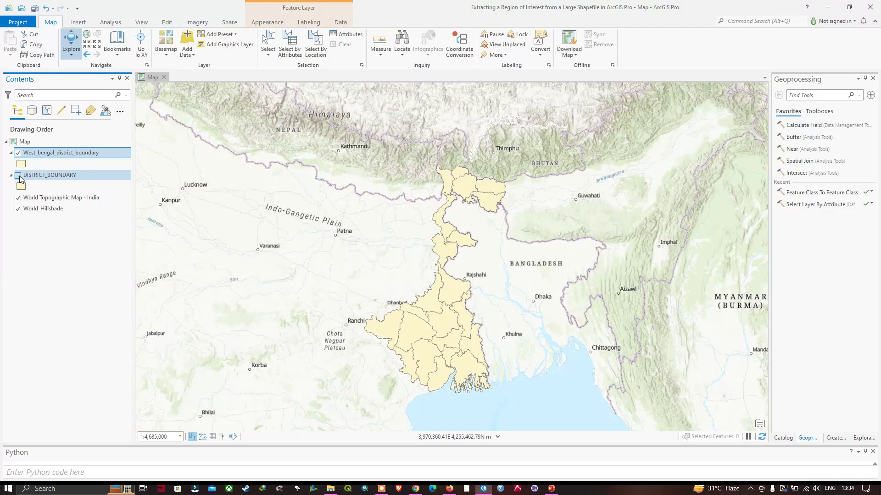